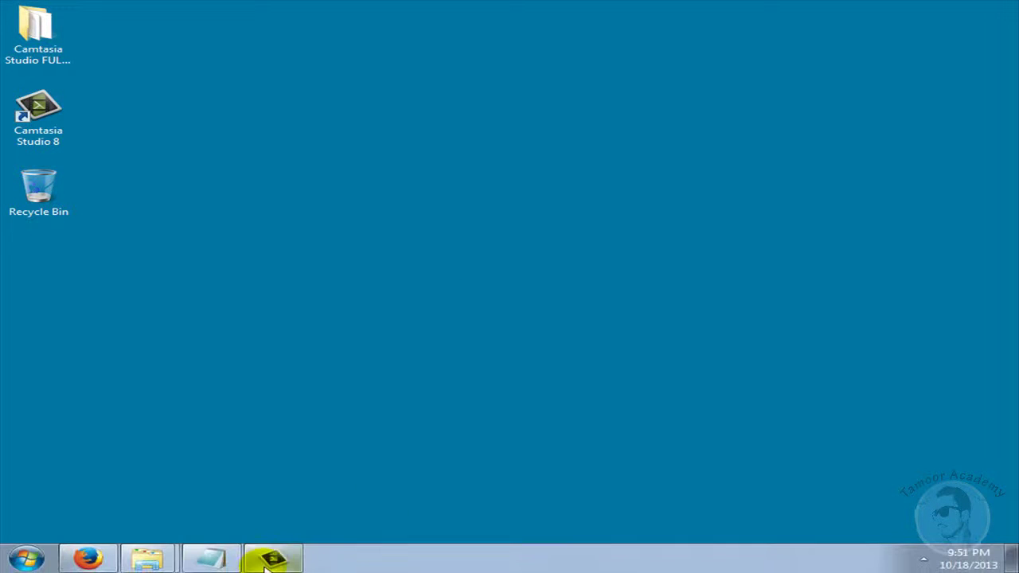
- Switch to Camtasia Studio and play the first seconds of the getting-started project in the preview
left_click(267, 560)
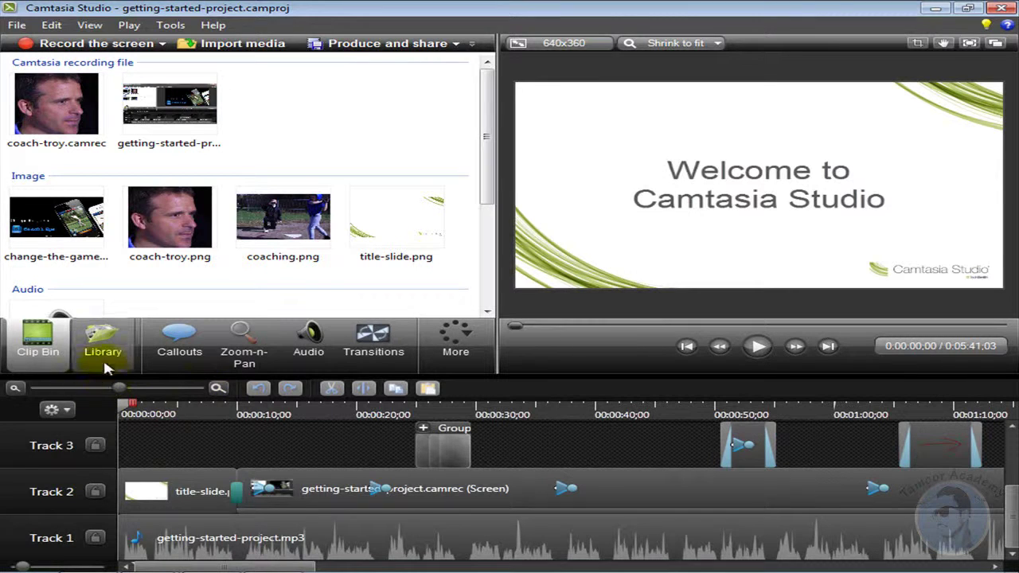
mouse_move(330, 219)
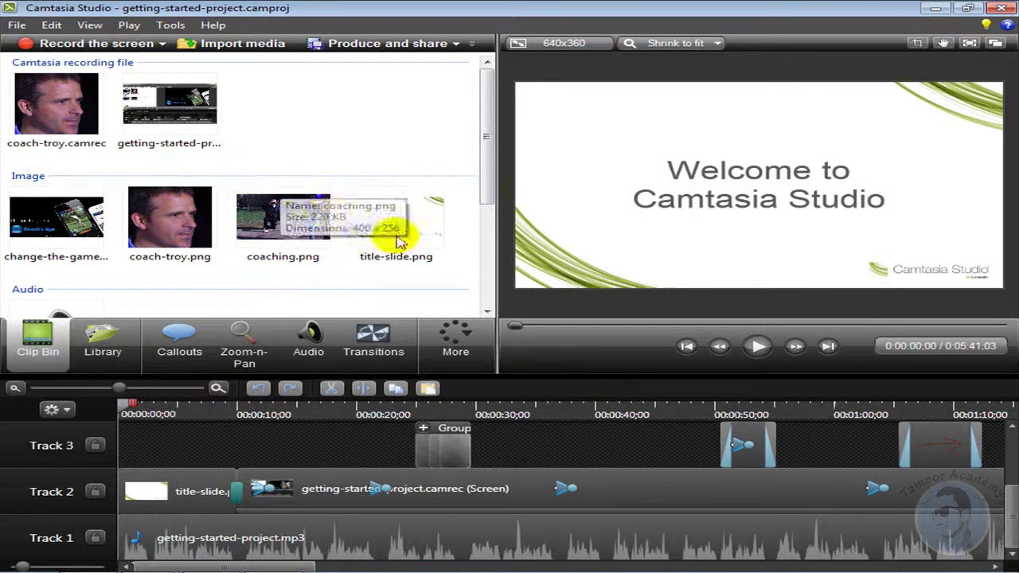
left_click_drag(485, 127, 484, 151)
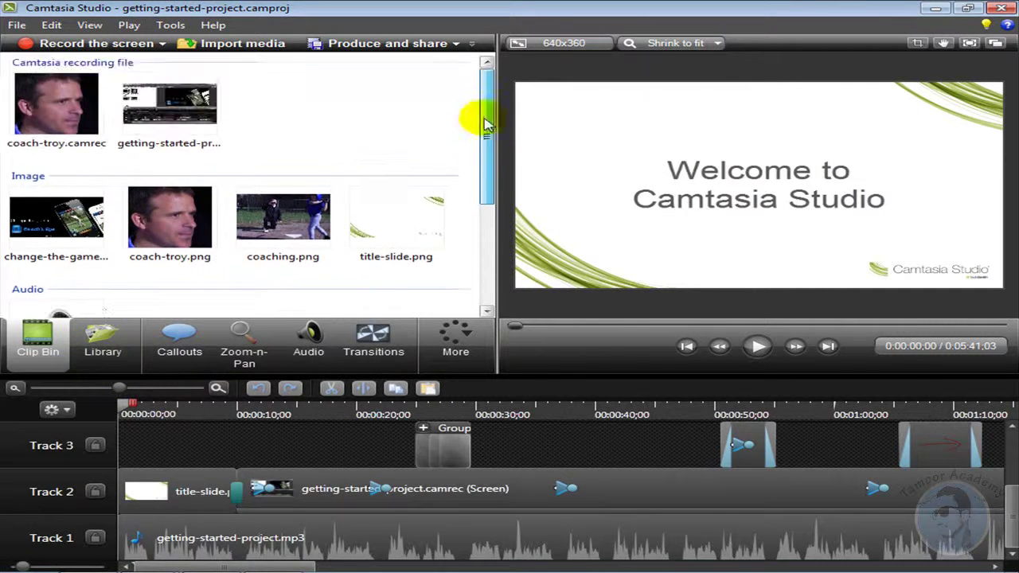
left_click(757, 347)
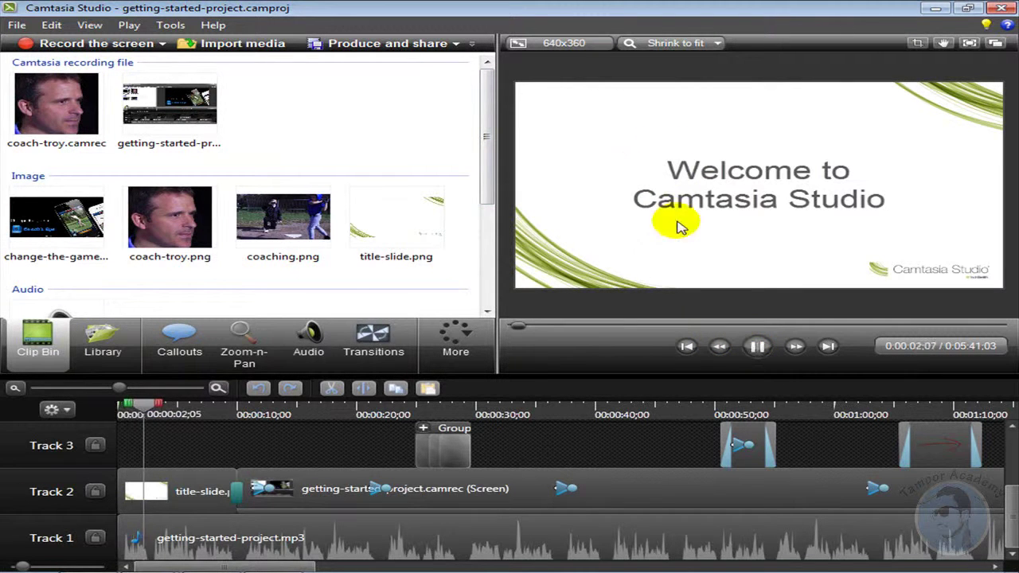
left_click(757, 347)
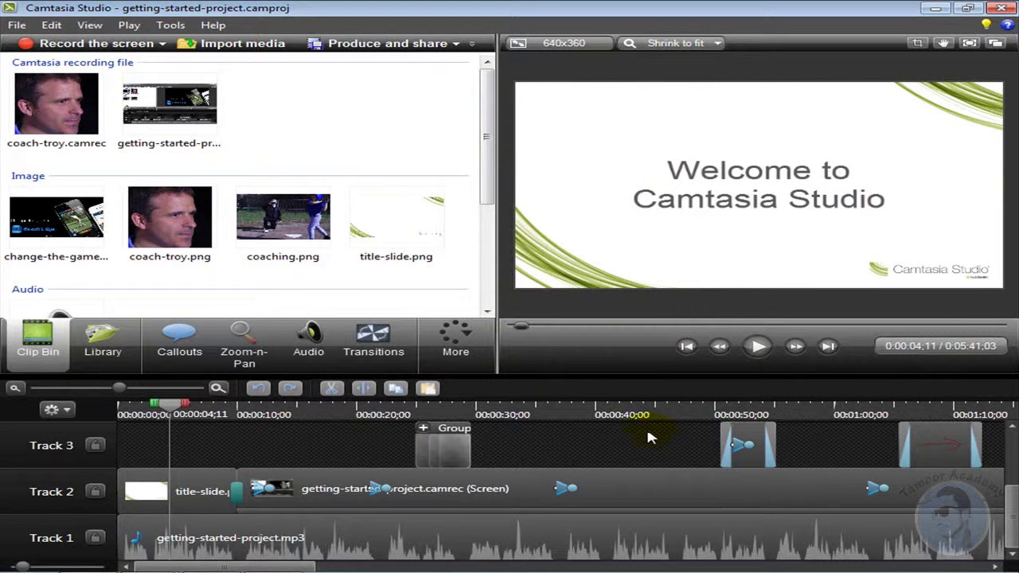
- Create a new empty project in place of the getting-started project
left_click(16, 25)
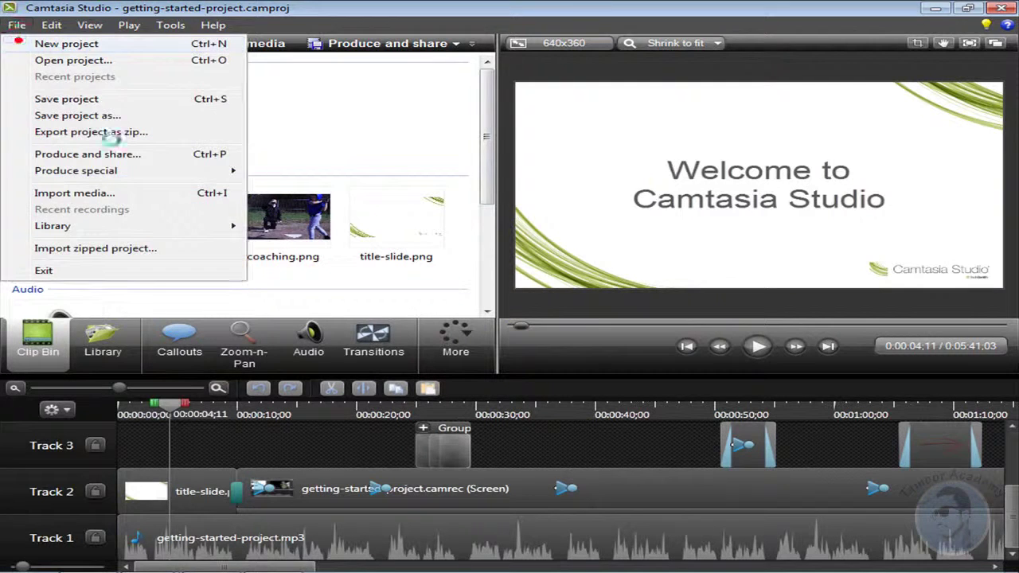
left_click(551, 288)
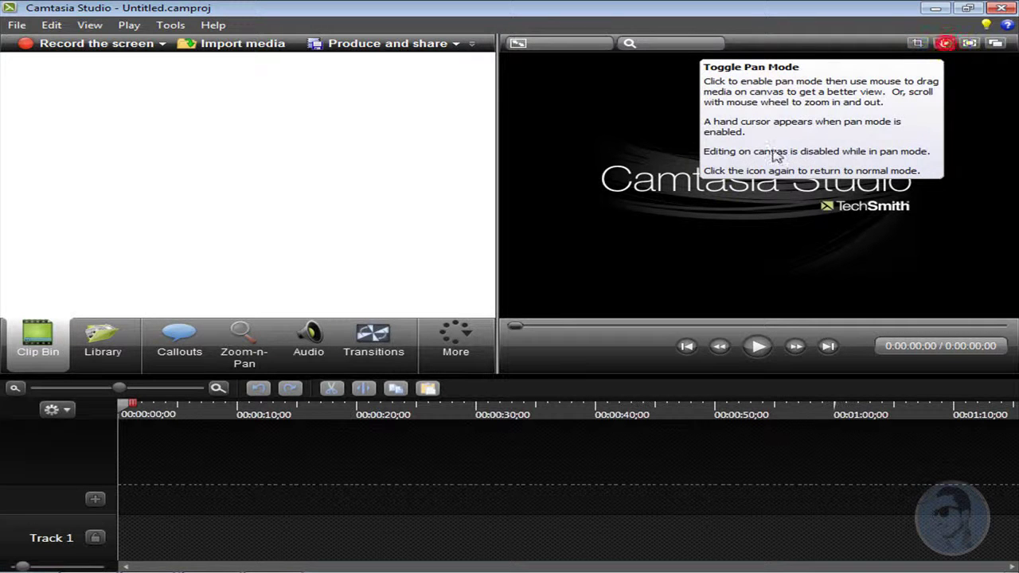
- Detach the video preview into its own floating window and dock it back into the editor
left_click(997, 44)
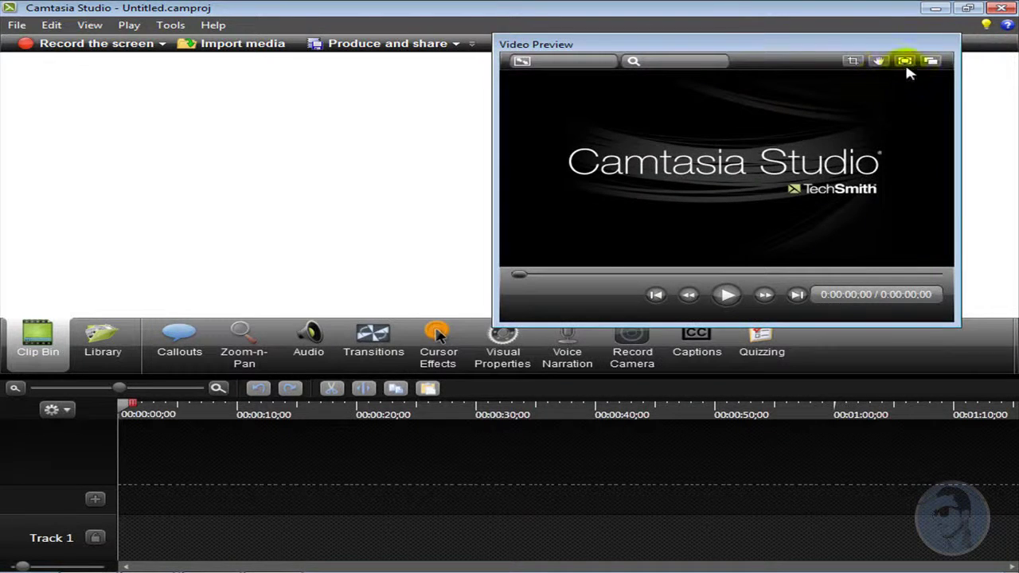
left_click(341, 250)
left_click(904, 61)
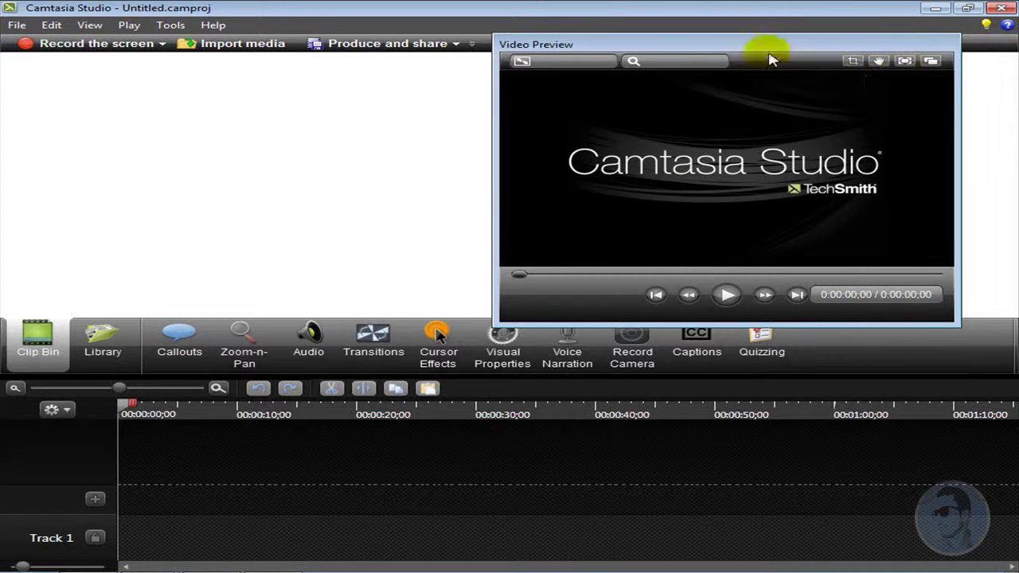
double_click(769, 43)
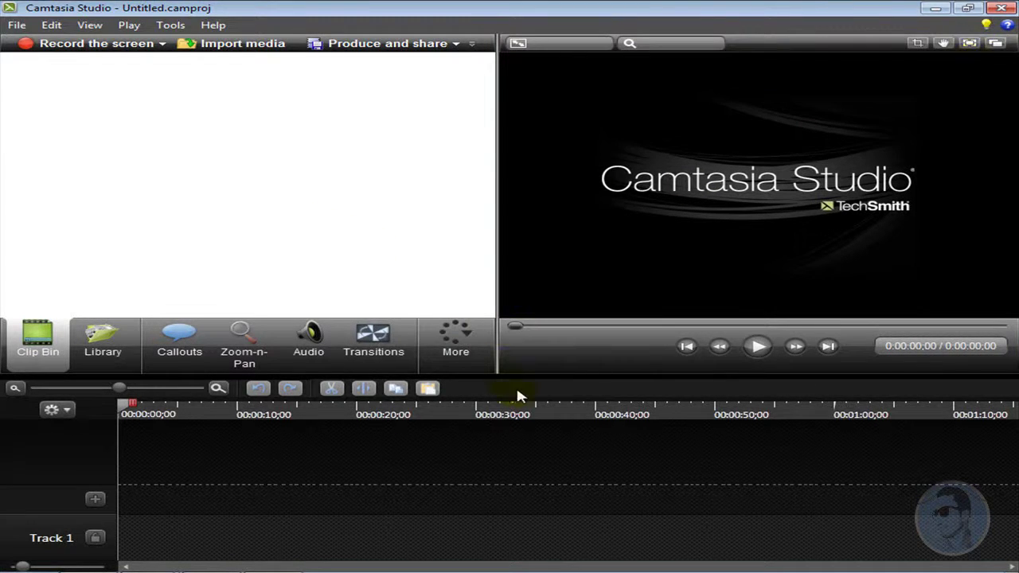
- Examine the timeline's marker and quiz view options and the track options of Track 1
left_click(482, 409)
left_click(66, 409)
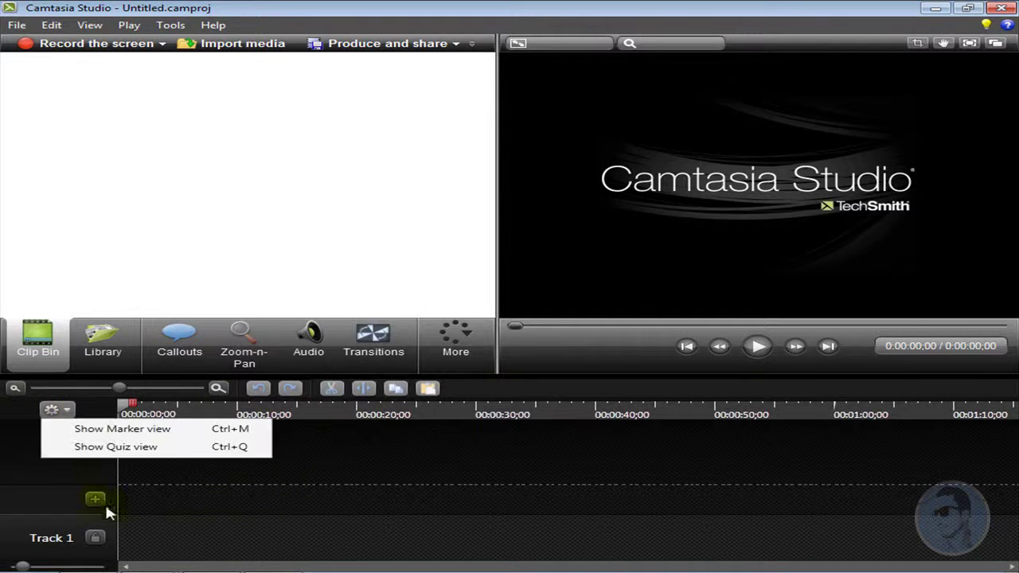
left_click(236, 494)
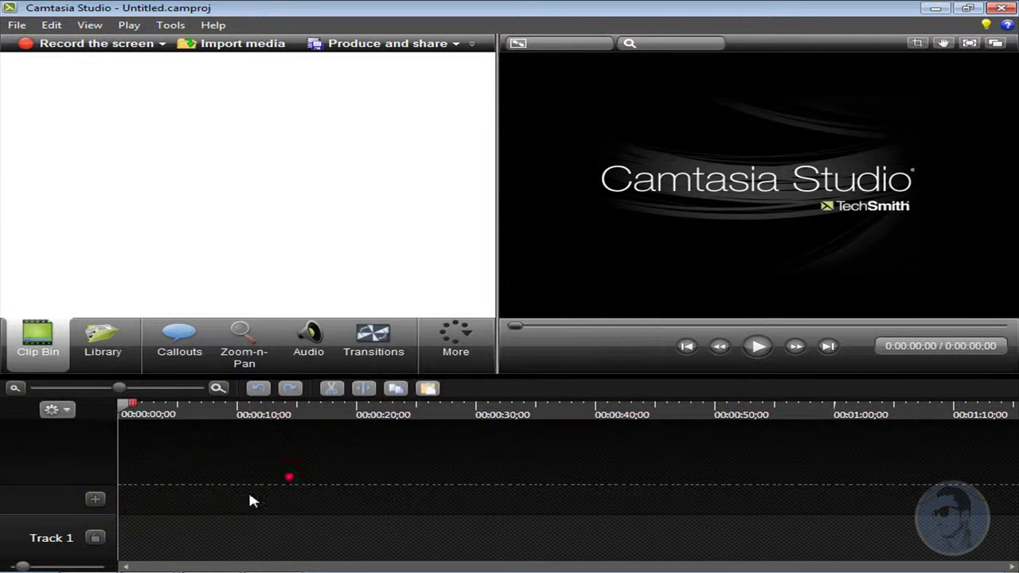
right_click(60, 541)
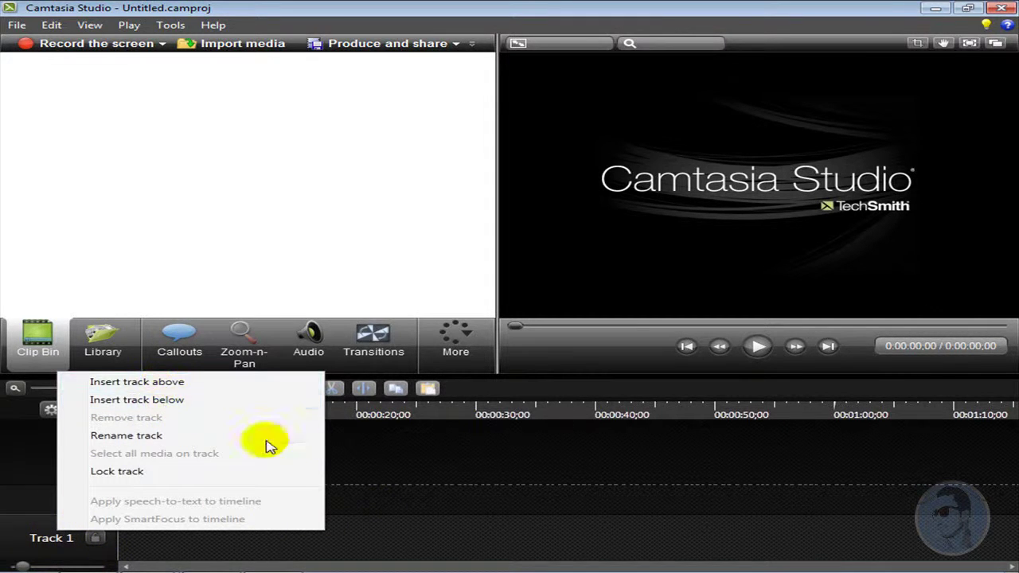
left_click(379, 451)
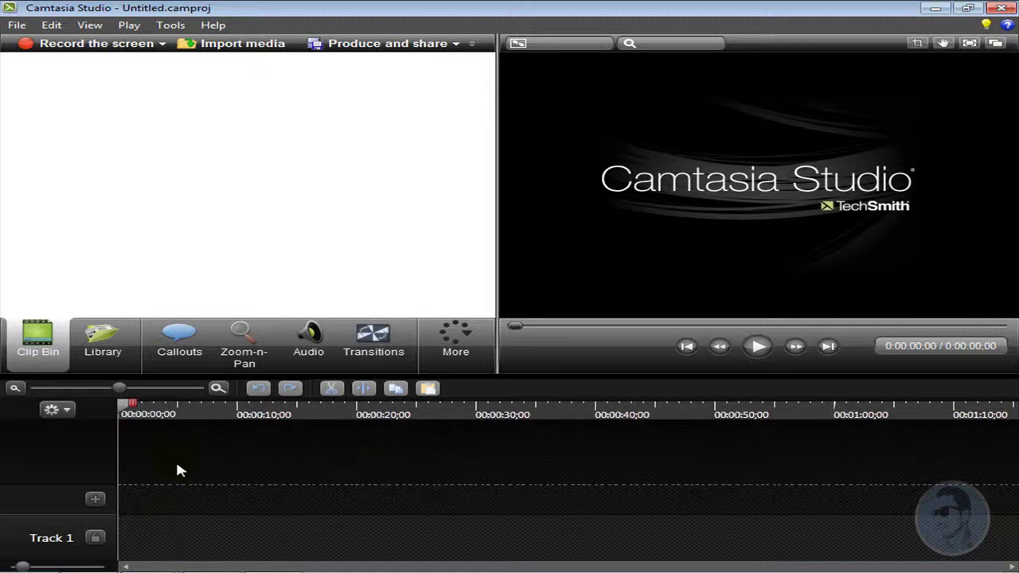
- Zoom the timeline out until its ruler is labelled at two-minute intervals
left_click(15, 388)
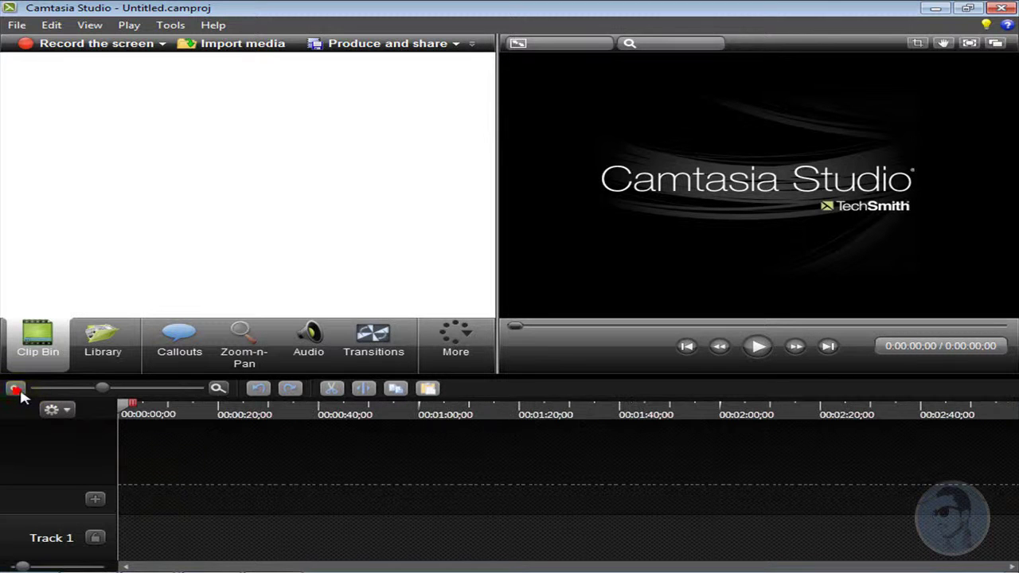
left_click(15, 388)
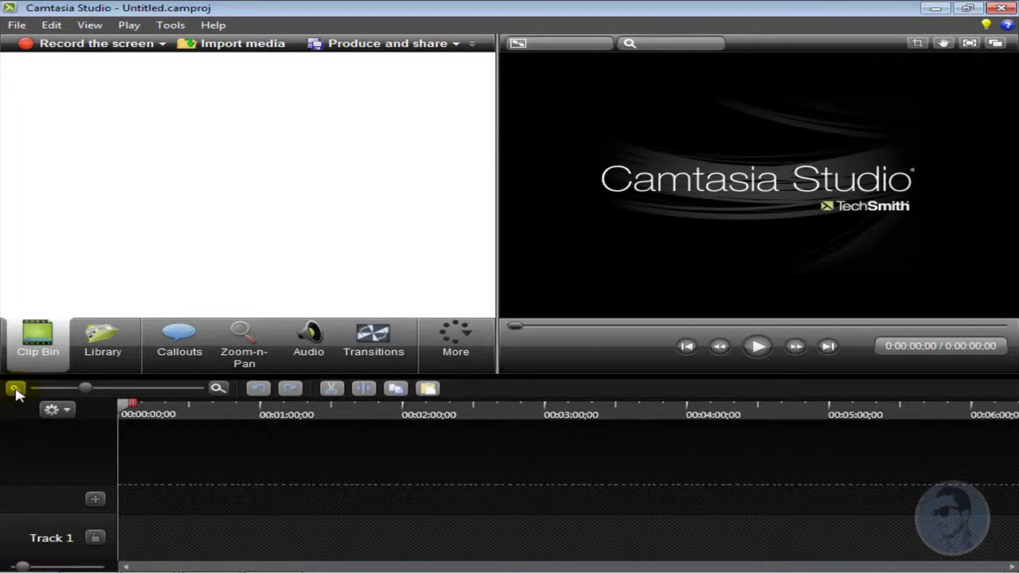
left_click_drag(86, 388, 55, 396)
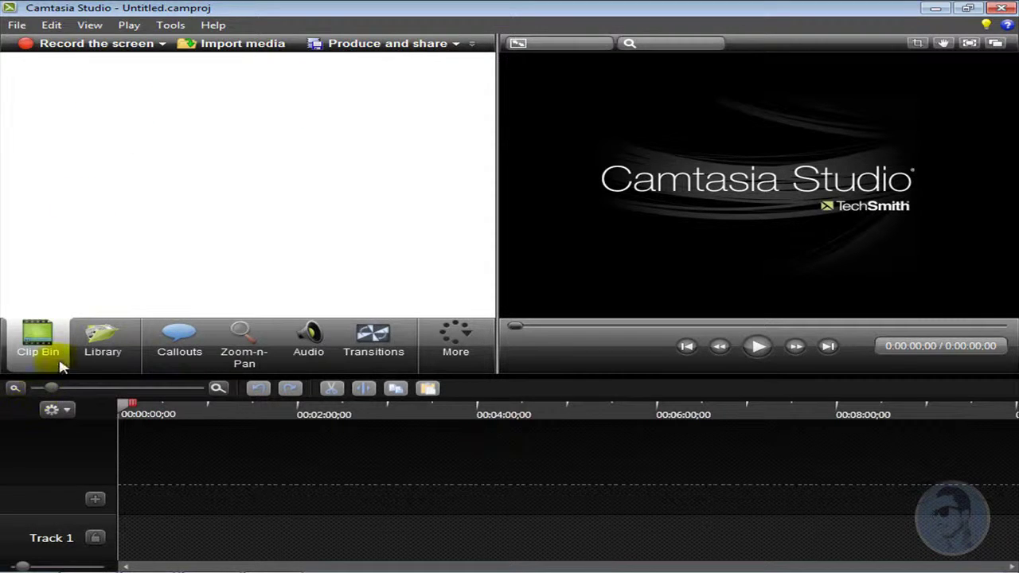
- Preview the Animated Title from the Theme - Calling Lights folder in the library
left_click(105, 334)
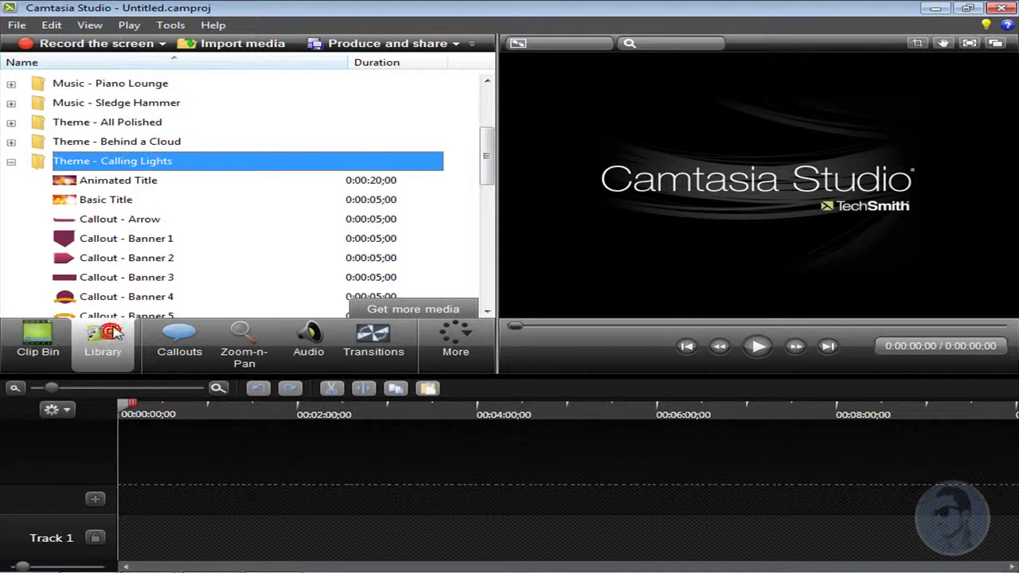
left_click(110, 183)
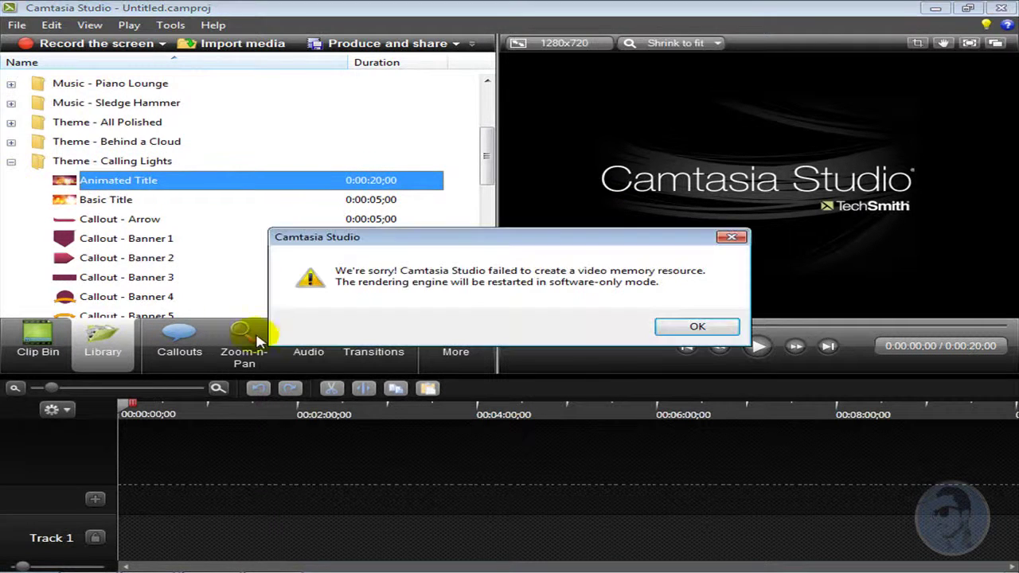
left_click(687, 329)
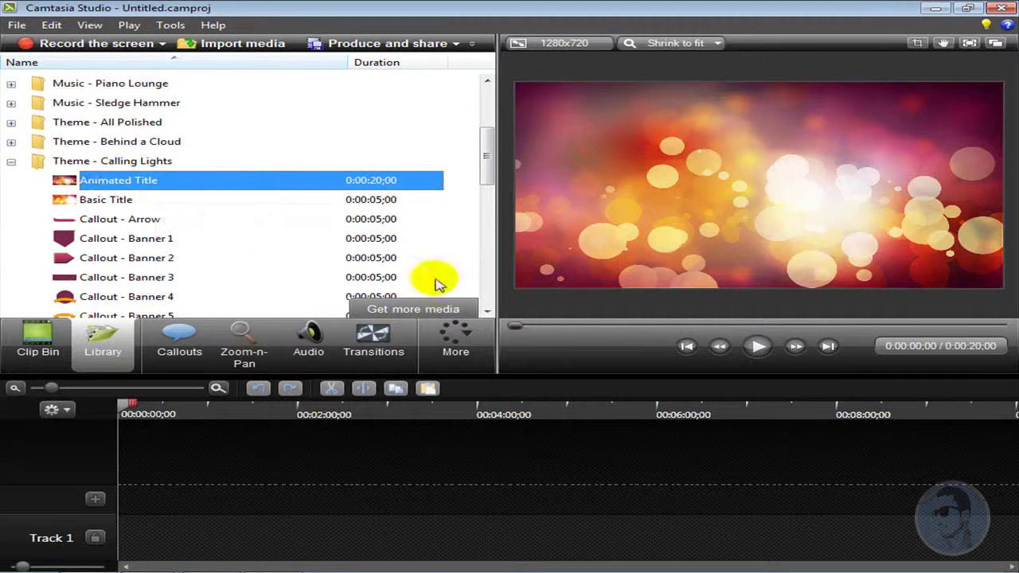
left_click(758, 347)
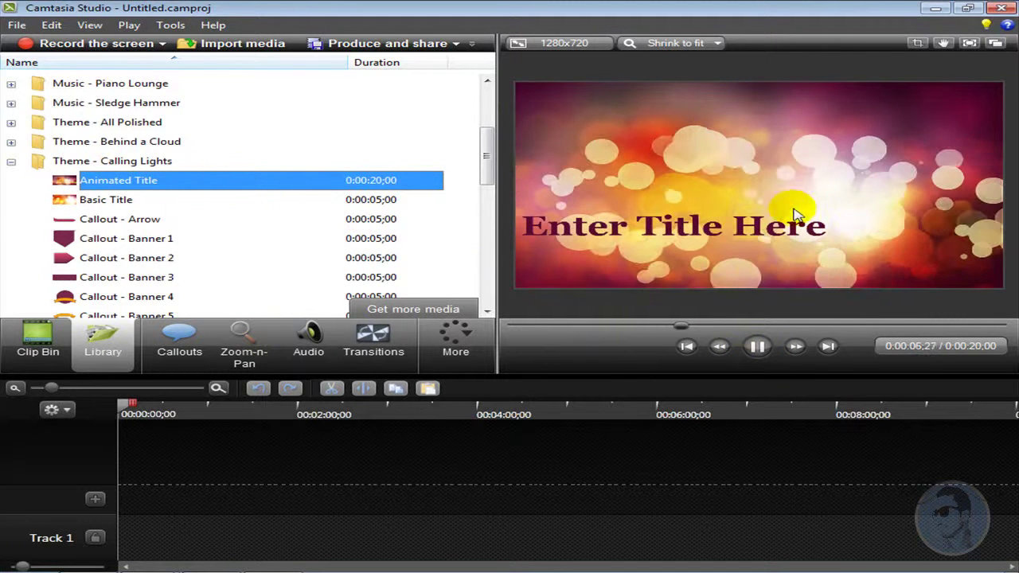
left_click(757, 347)
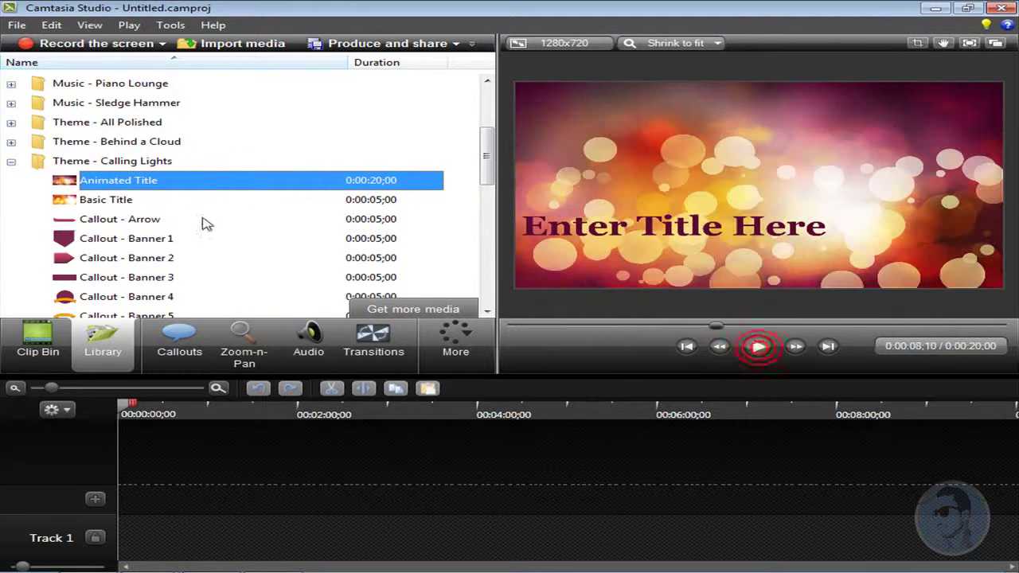
- Load the Basic Title of the Calling Lights theme into the preview
left_click(119, 202)
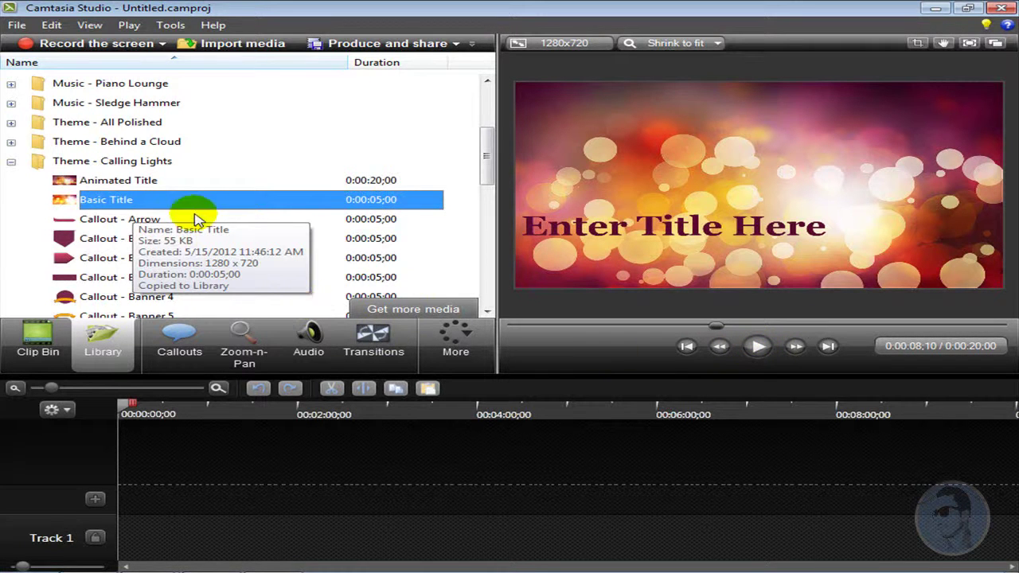
left_click(484, 171)
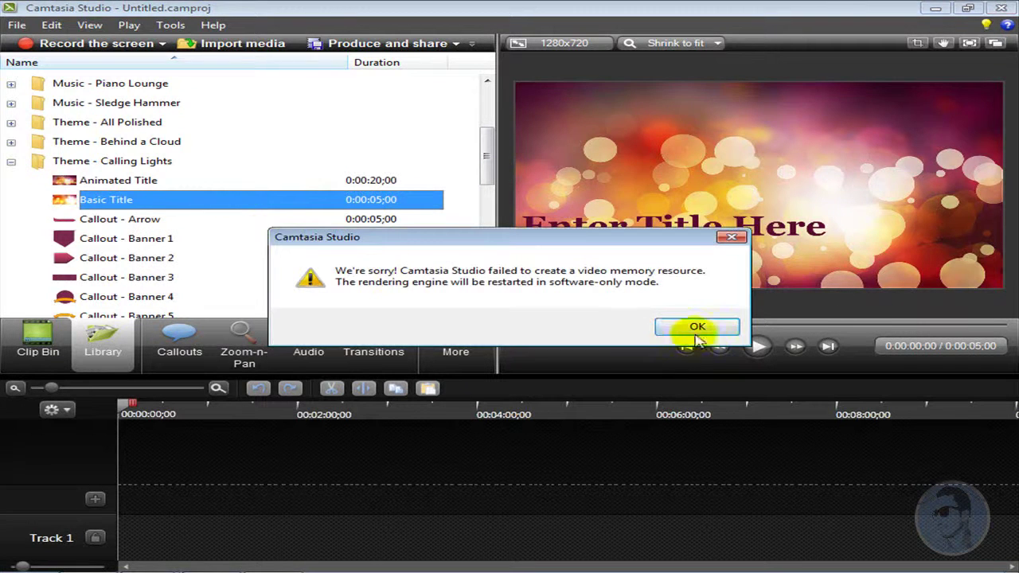
left_click(694, 326)
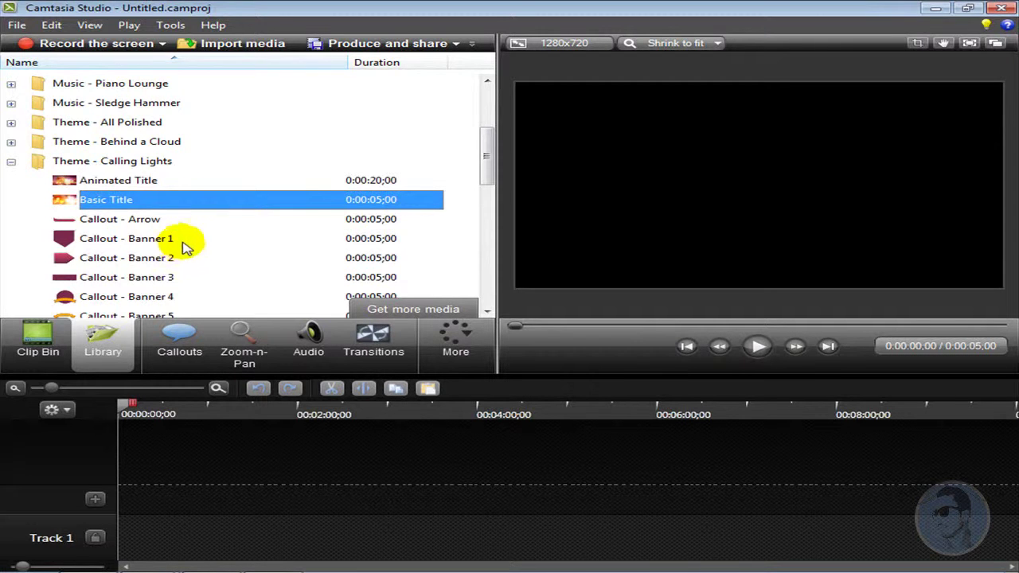
- Examine the callout, Zoom-n-Pan, audio and transition tools and the screen recording choices
left_click(177, 358)
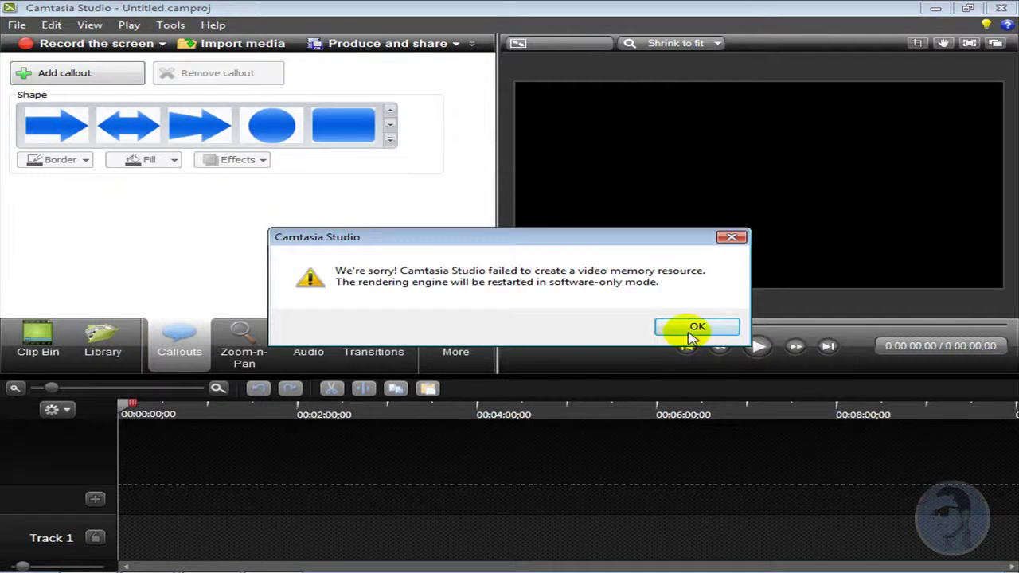
left_click(695, 333)
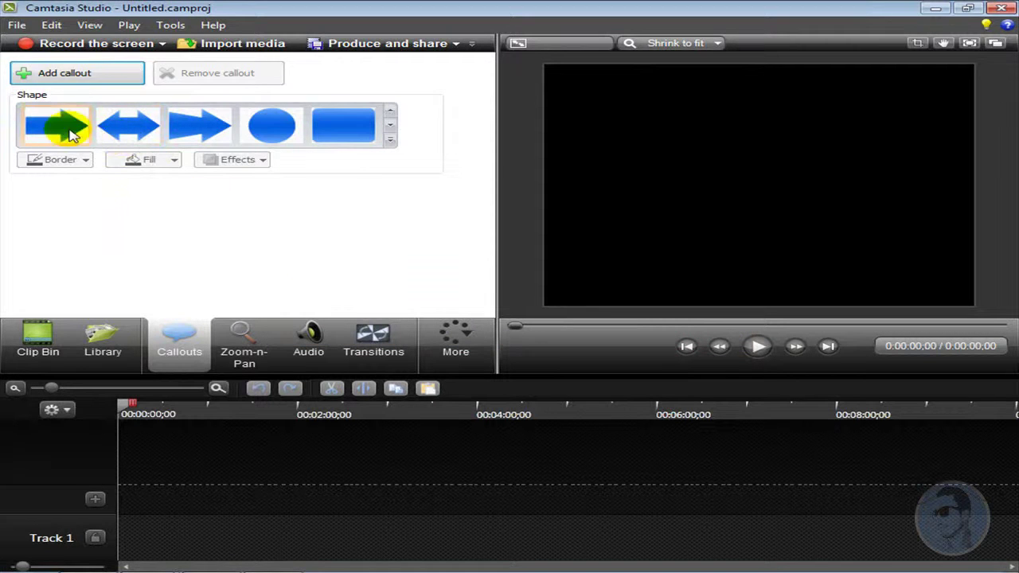
left_click(243, 334)
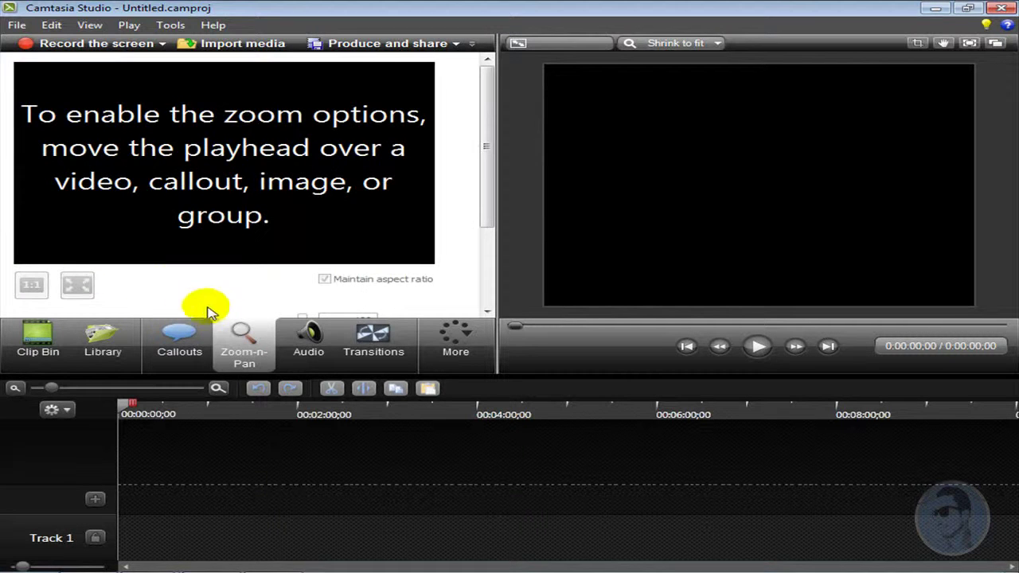
left_click(290, 340)
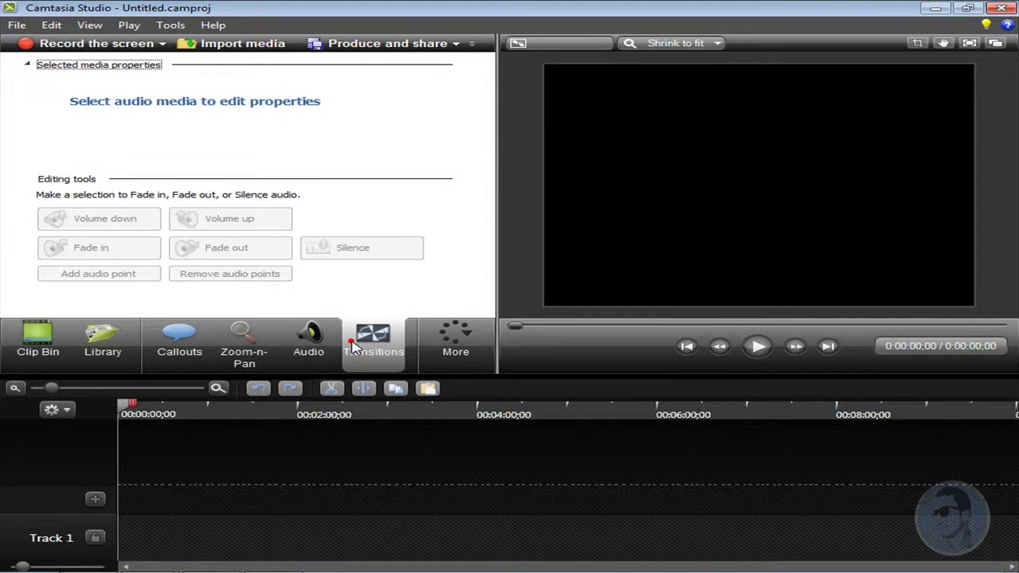
left_click(371, 349)
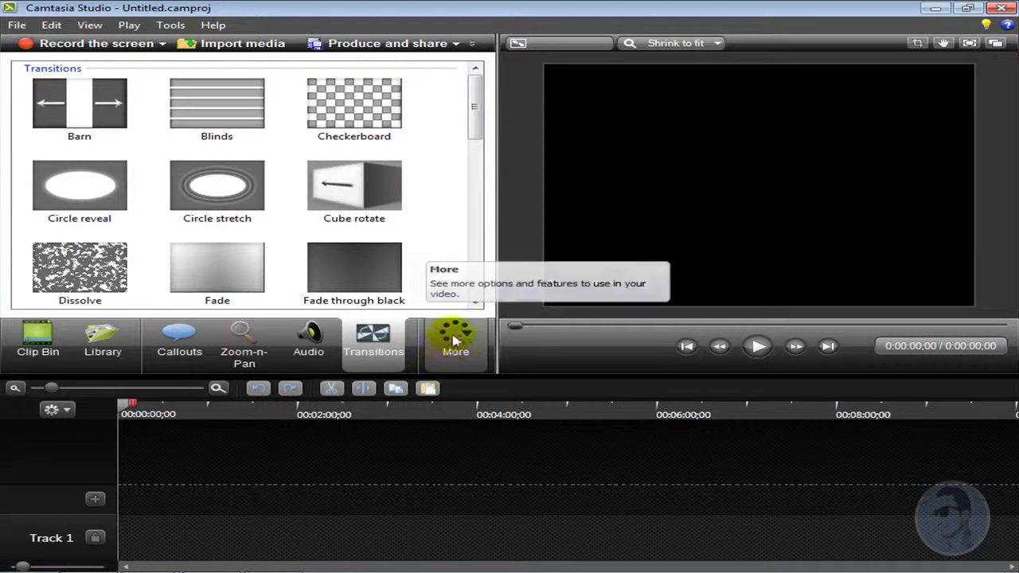
left_click_drag(473, 129, 448, 125)
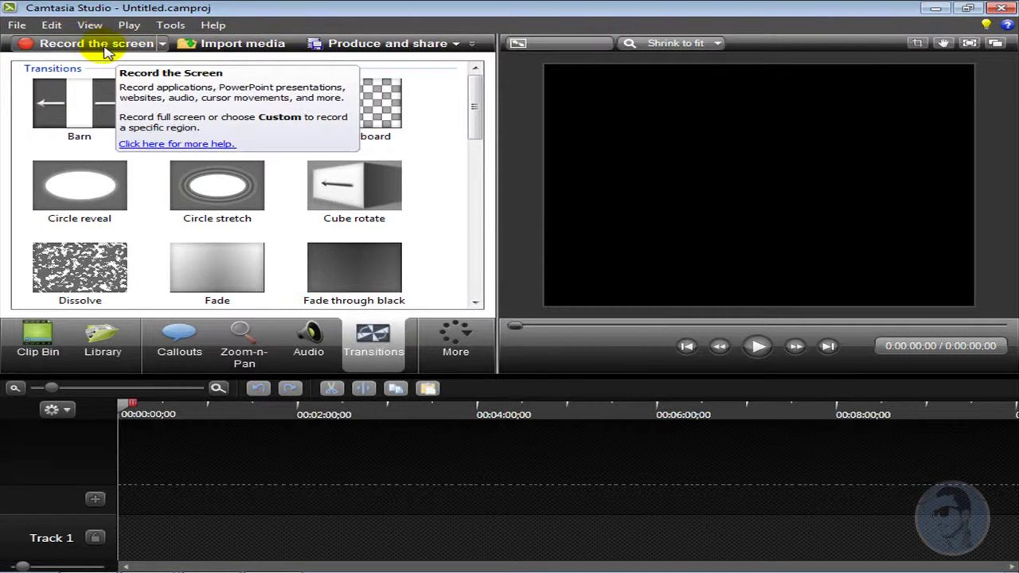
left_click(162, 45)
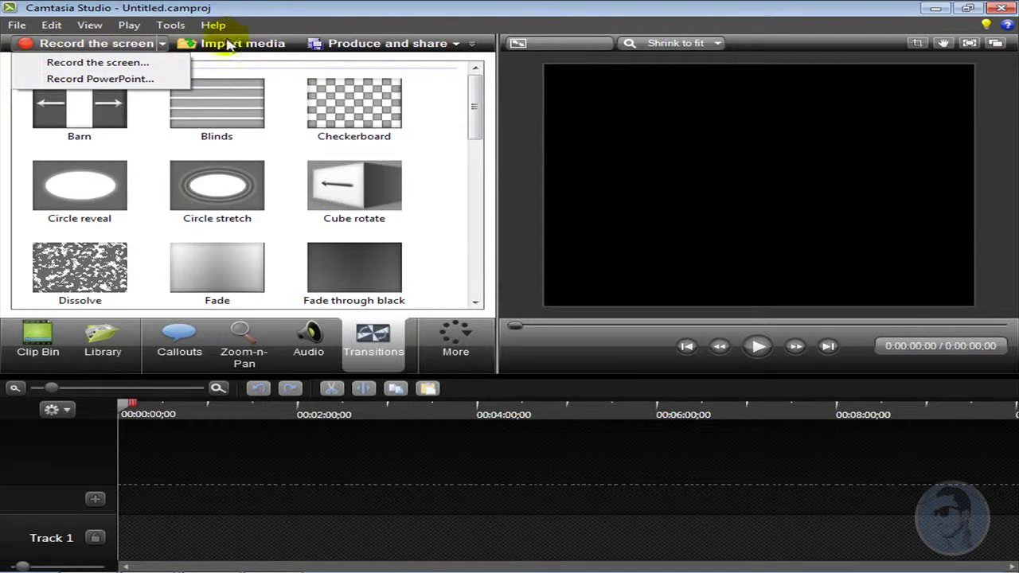
left_click(270, 32)
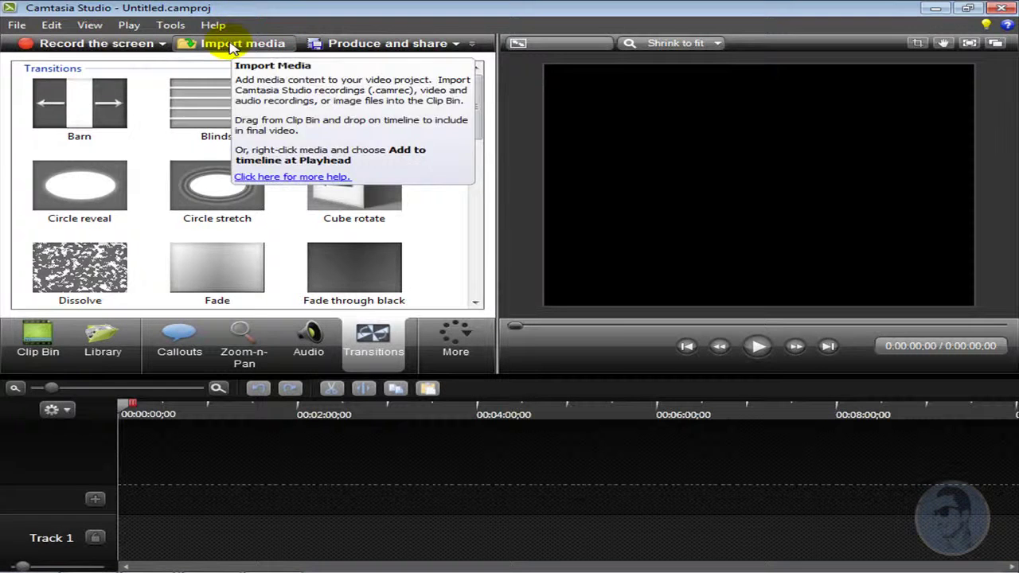
- Browse the Desktop, Libraries and My Pictures folders for media to import, and close the file chooser without importing anything
left_click(229, 43)
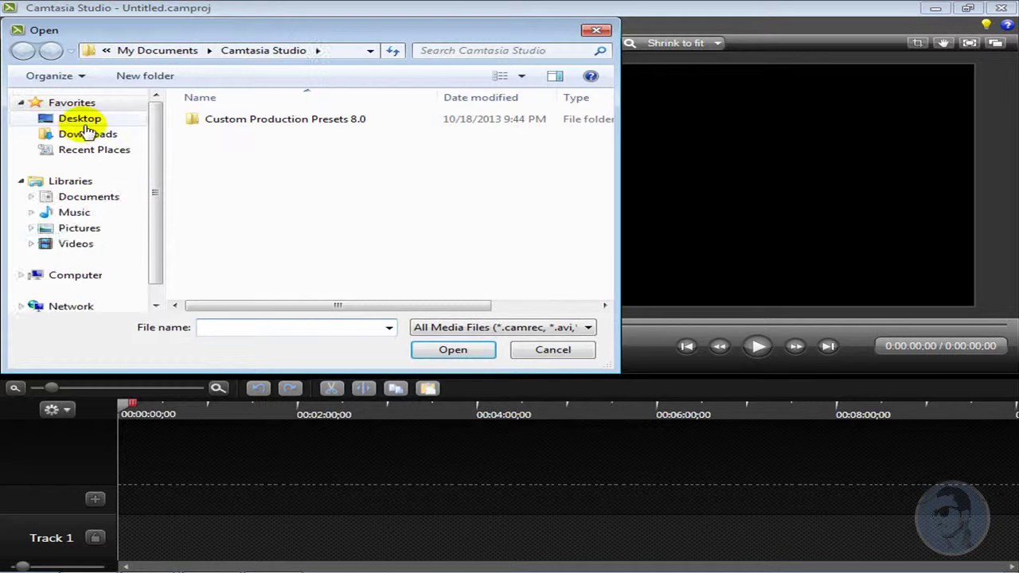
left_click(82, 120)
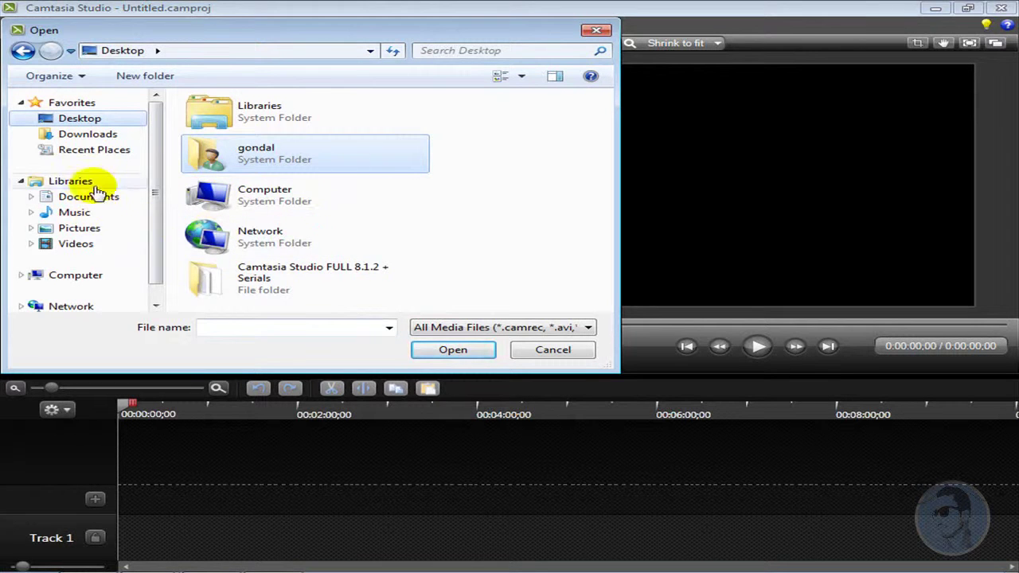
left_click(52, 182)
left_click(60, 196)
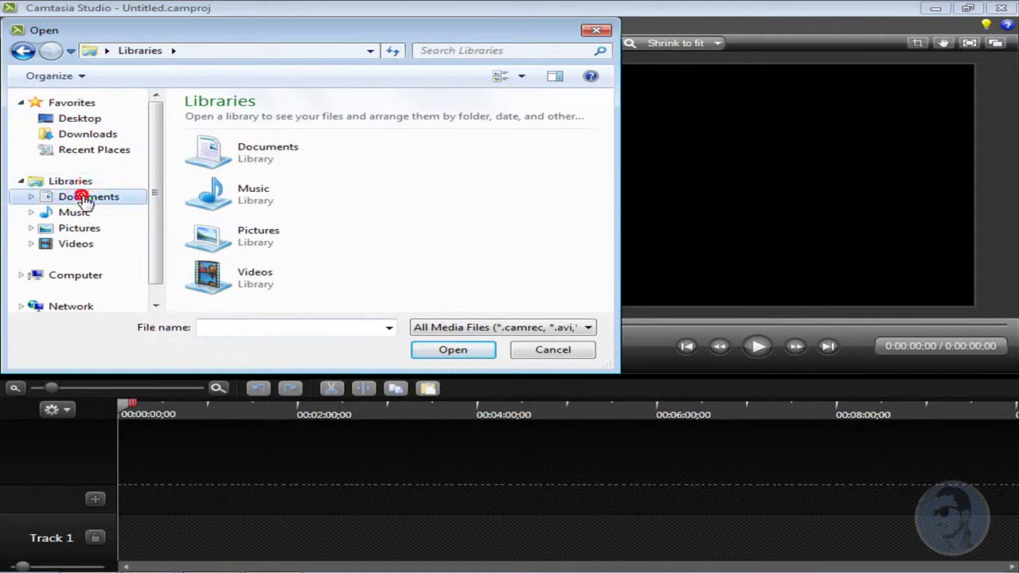
double_click(235, 210)
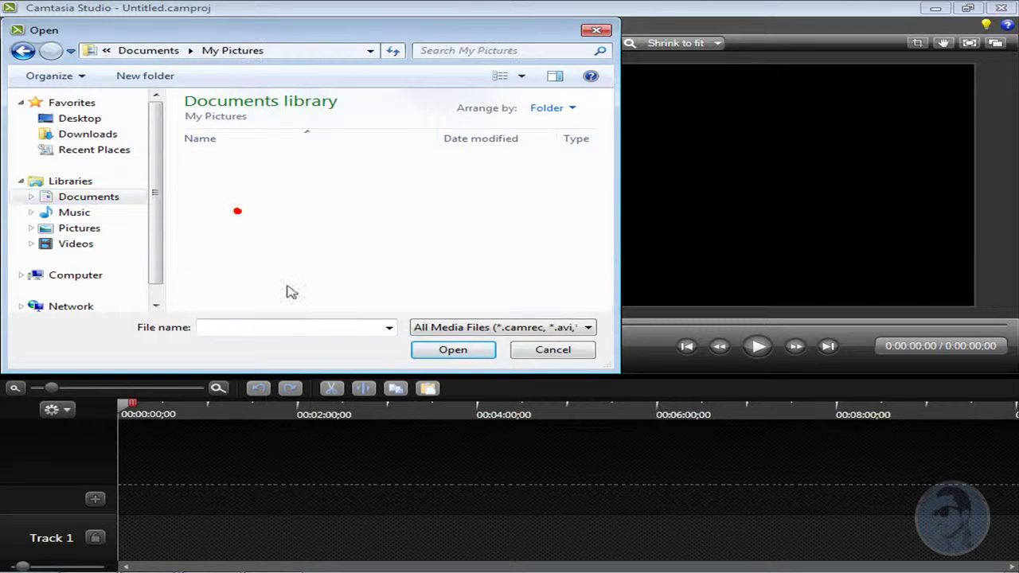
left_click(647, 309)
left_click(569, 351)
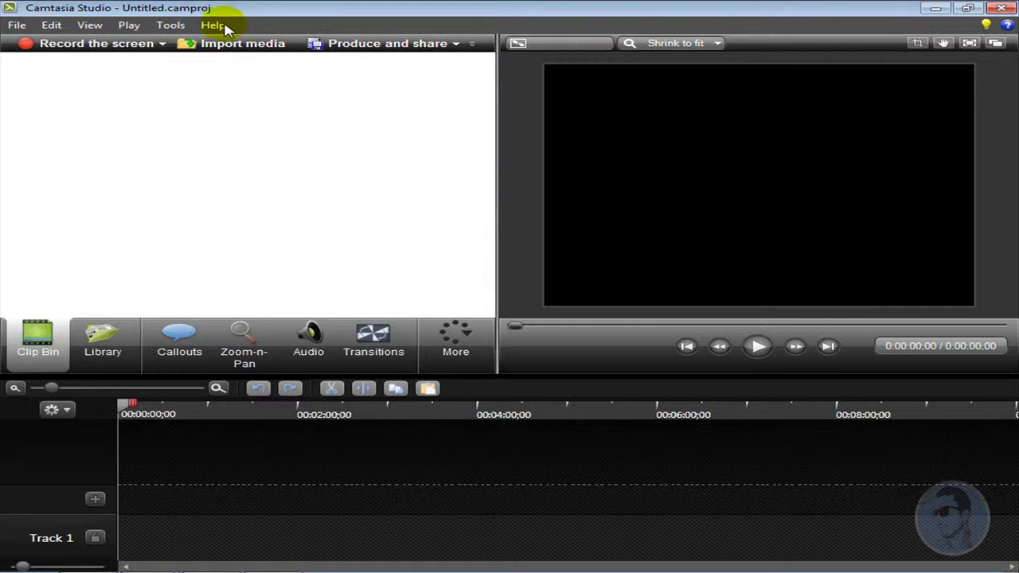
- Examine the available file, editing and tools commands, and dismiss the Firefox update notification
left_click(17, 24)
left_click(50, 28)
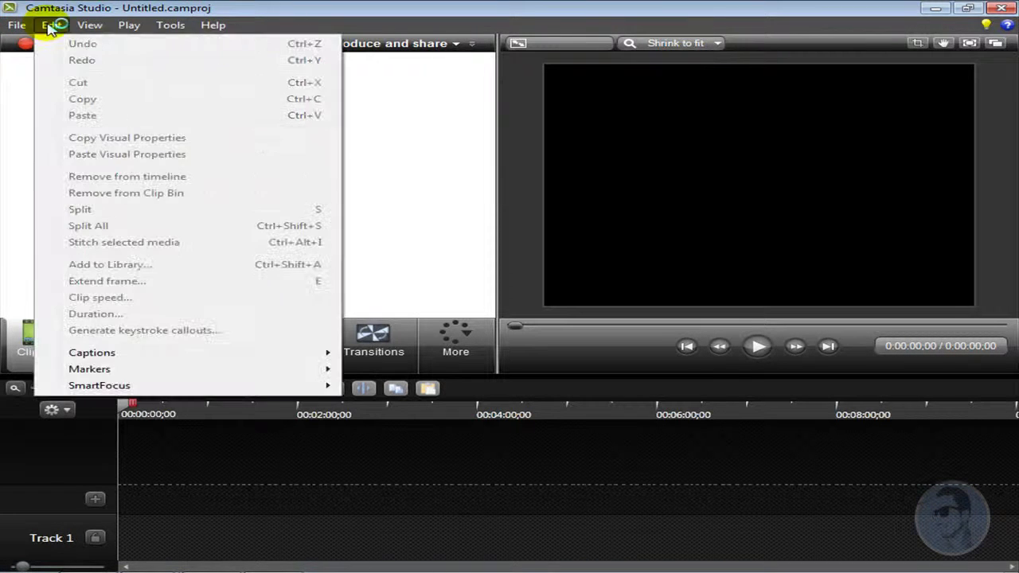
mouse_move(159, 26)
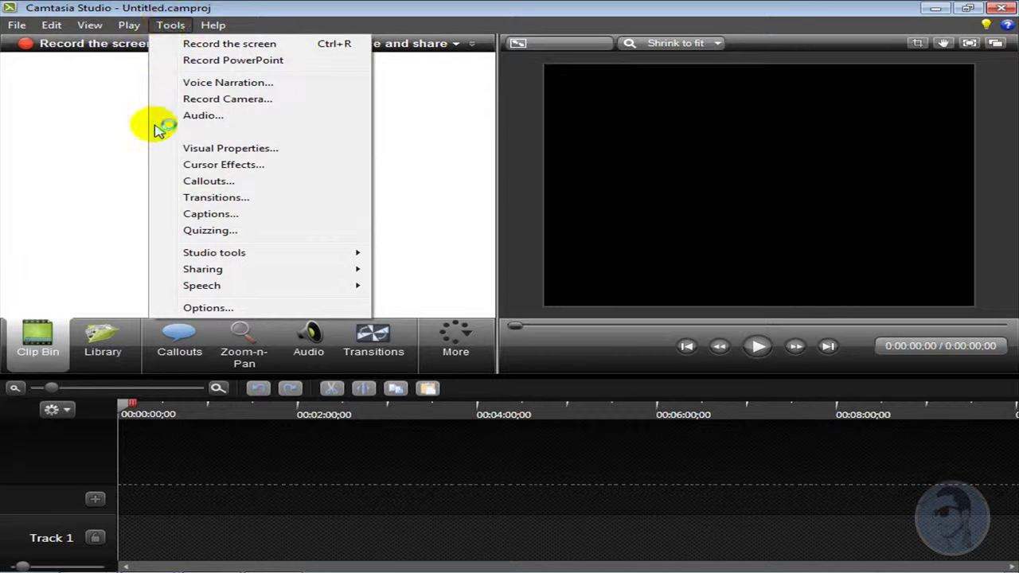
left_click(55, 135)
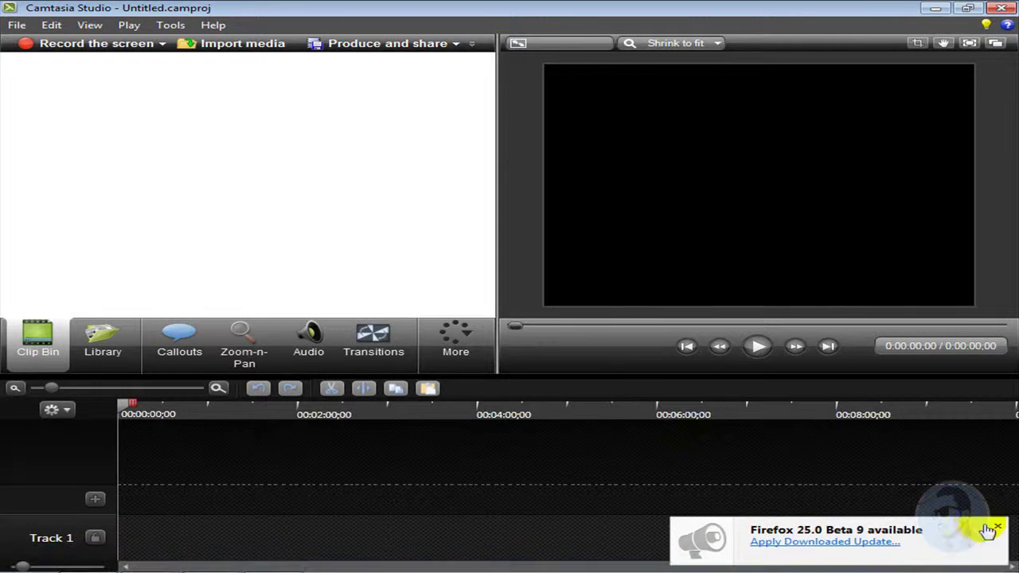
left_click(998, 526)
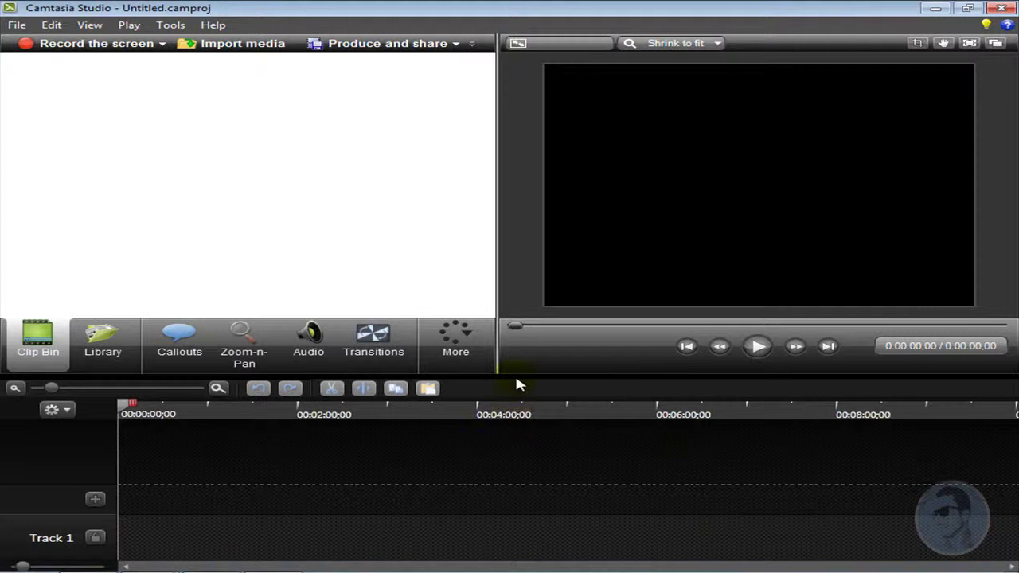
- Enlarge the timeline area slightly by shrinking the preview and Clip Bin area, and minimize the window to show the desktop
left_click_drag(517, 374, 522, 353)
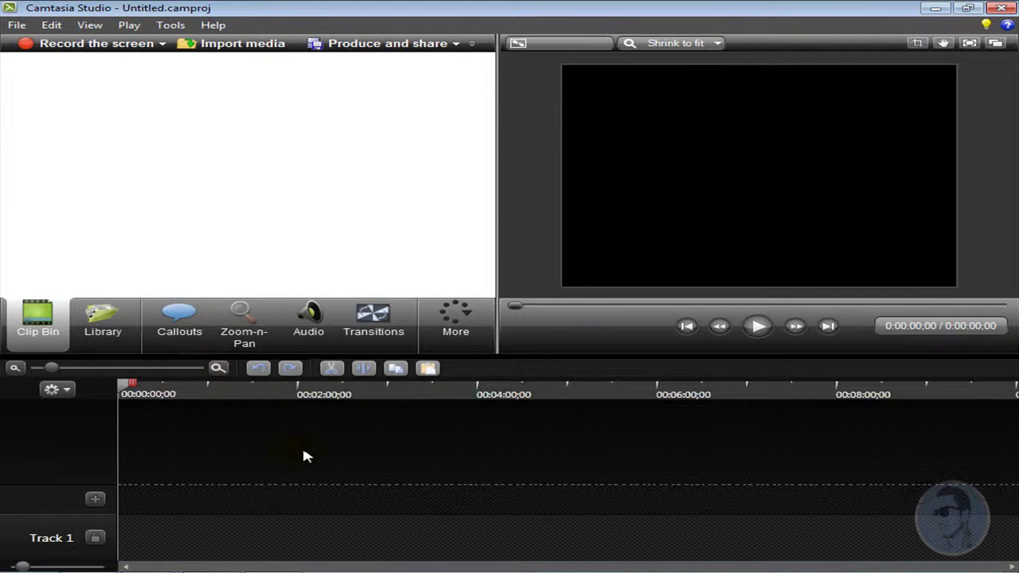
left_click(929, 9)
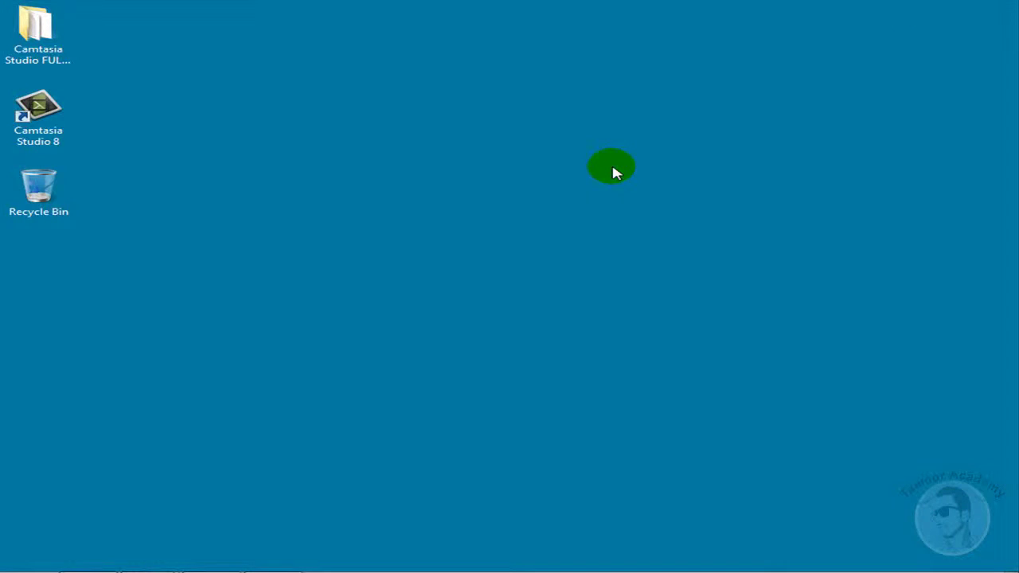